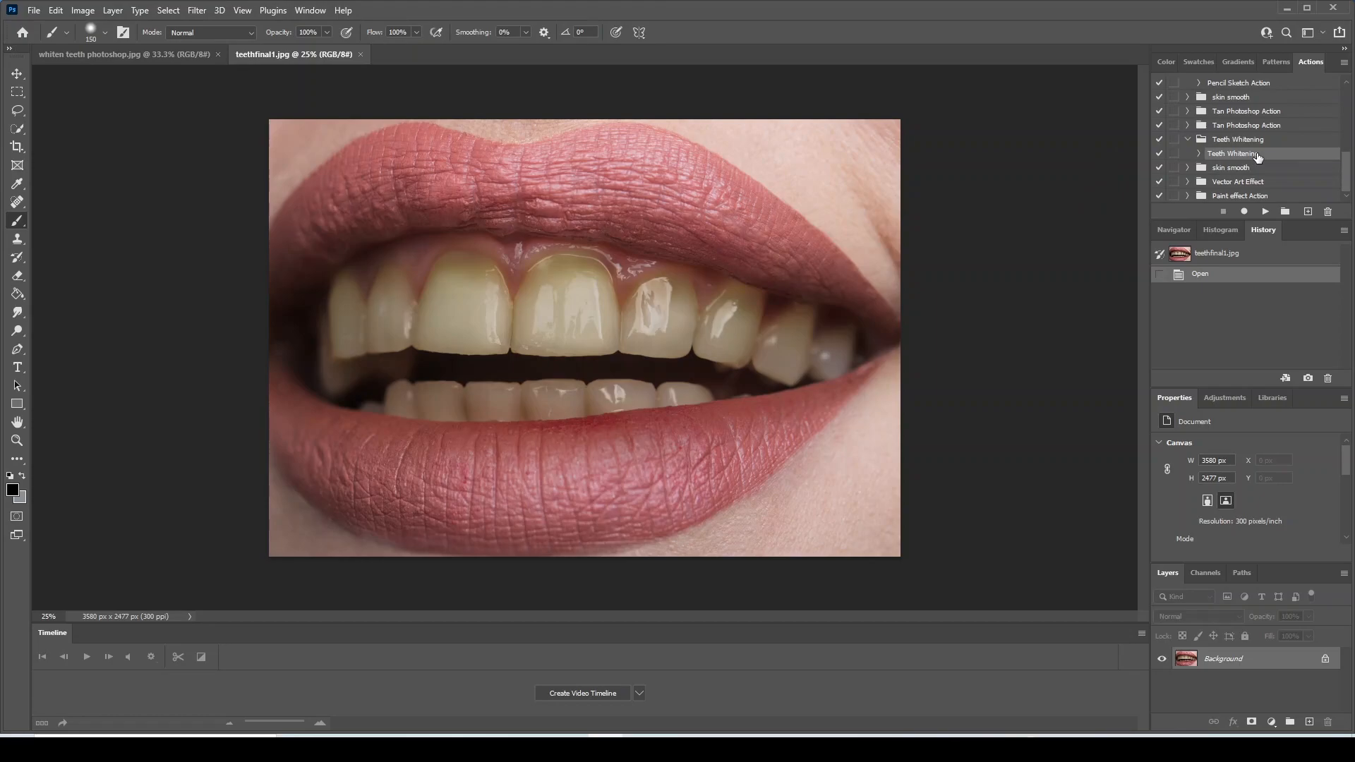
Run the Teeth Whitening action and set up a soft round brush, adjusting its hardness and reducing its size to 125 px.
{"action": "left_click", "coordinate": [1265, 211]}
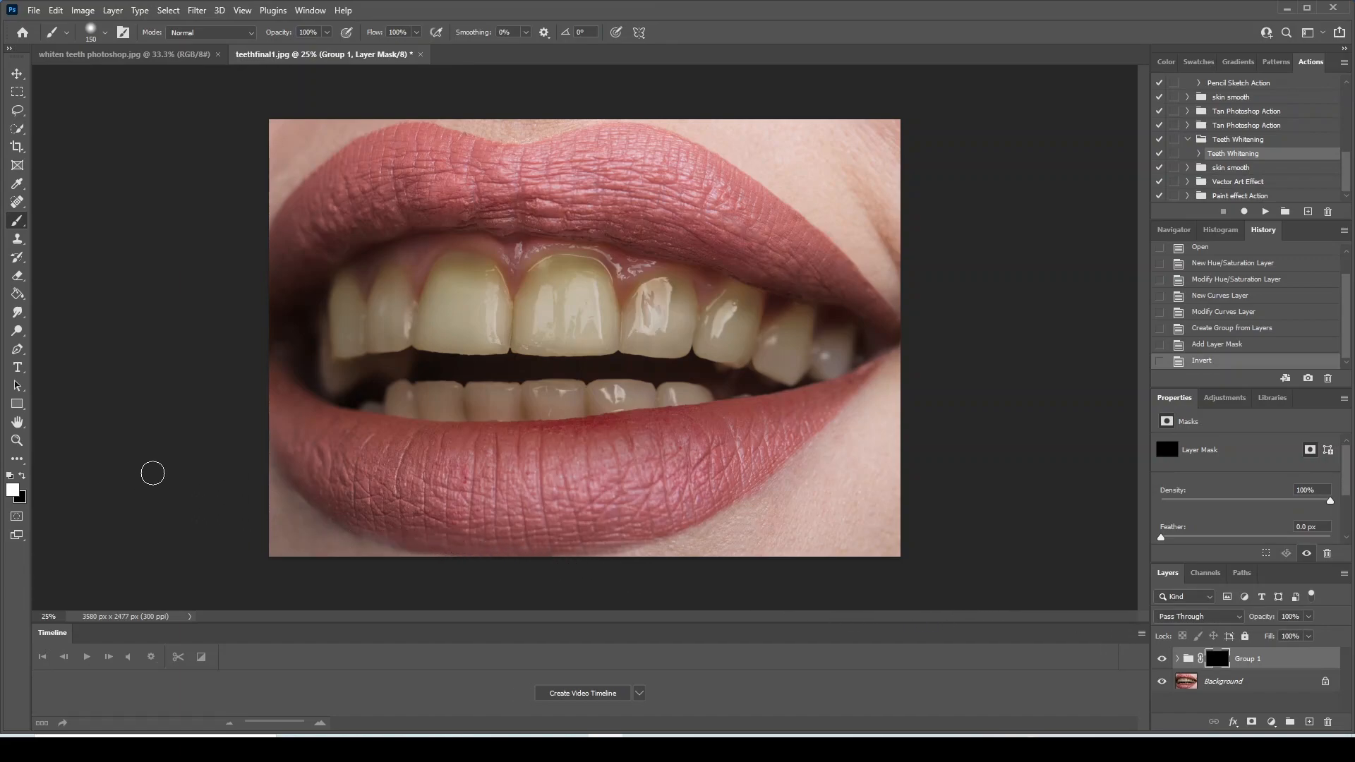
{"action": "right_click", "coordinate": [14, 223]}
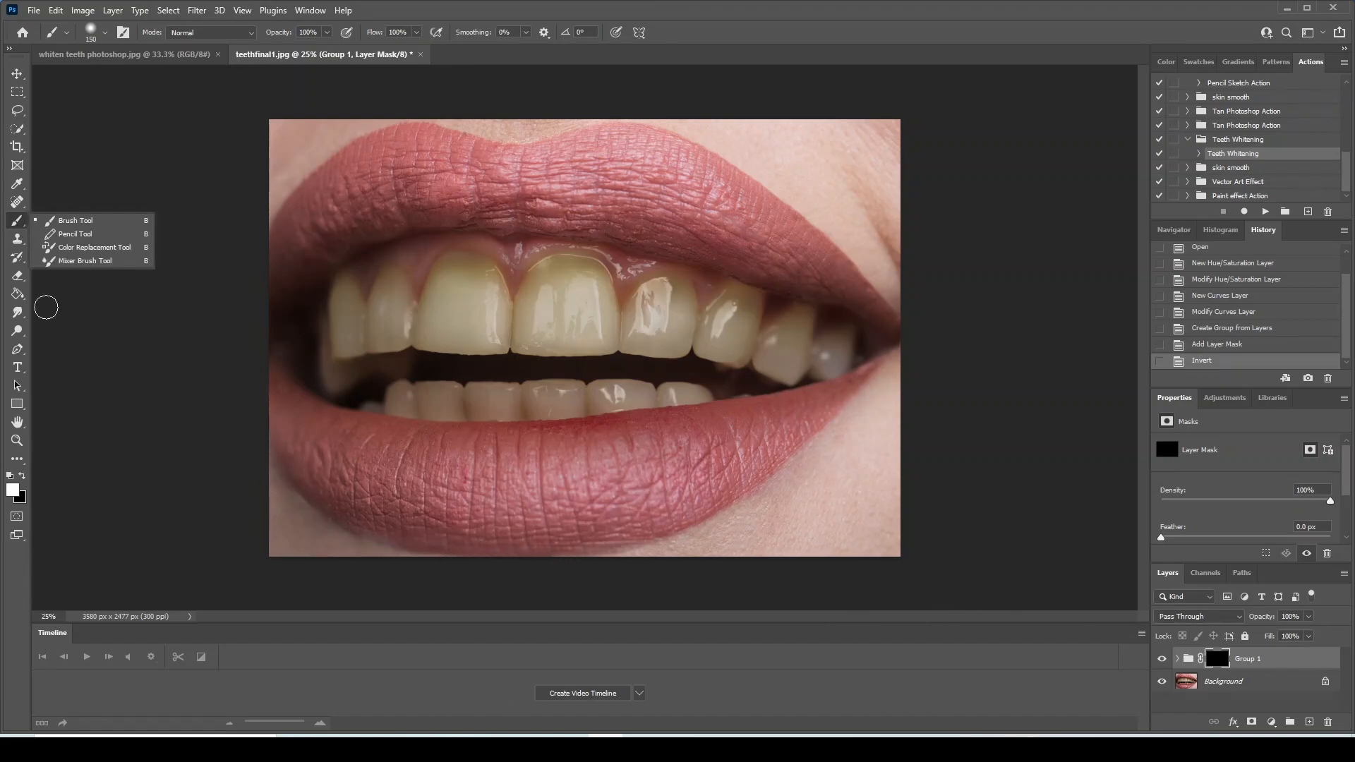
{"action": "left_click", "coordinate": [17, 222]}
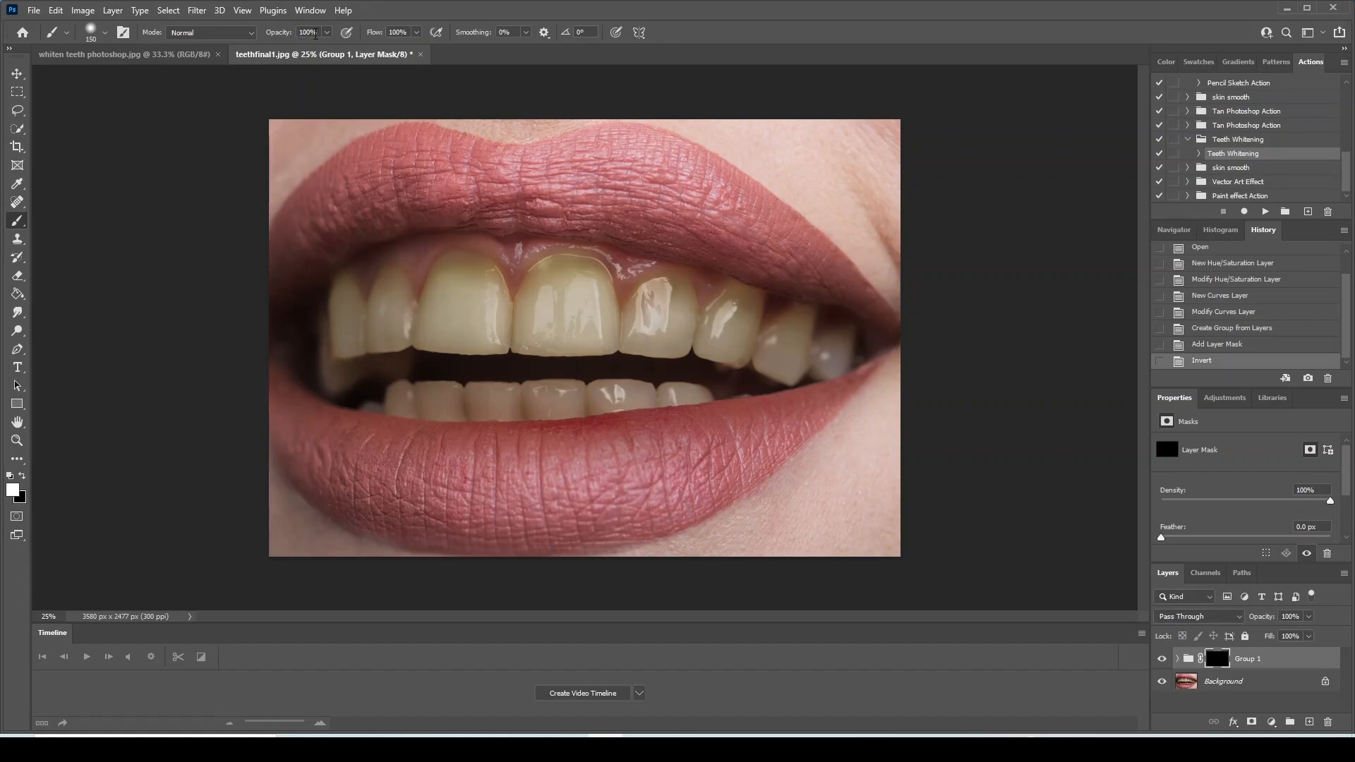
{"action": "left_click", "coordinate": [102, 35]}
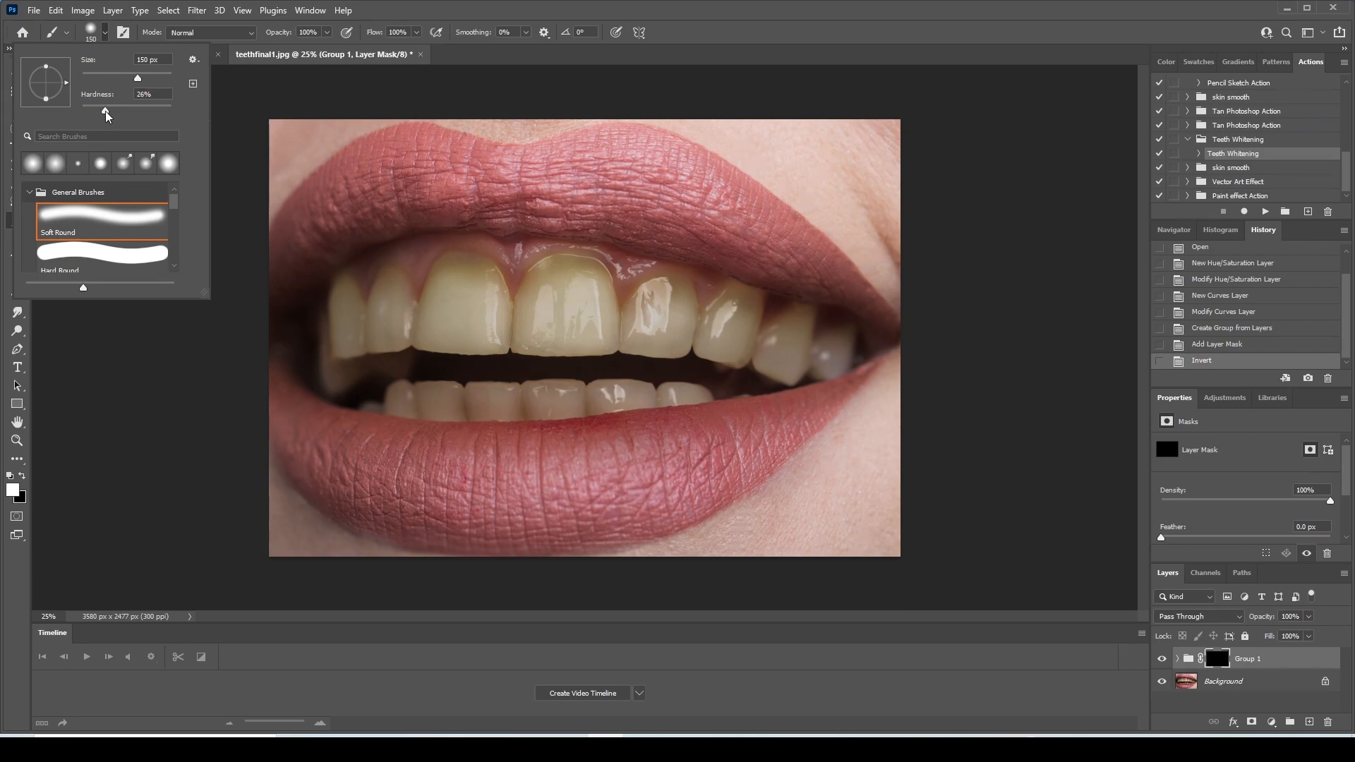
{"action": "left_click_drag", "start_coordinate": [111, 113], "coordinate": [111, 113]}
{"action": "left_click", "coordinate": [137, 370]}
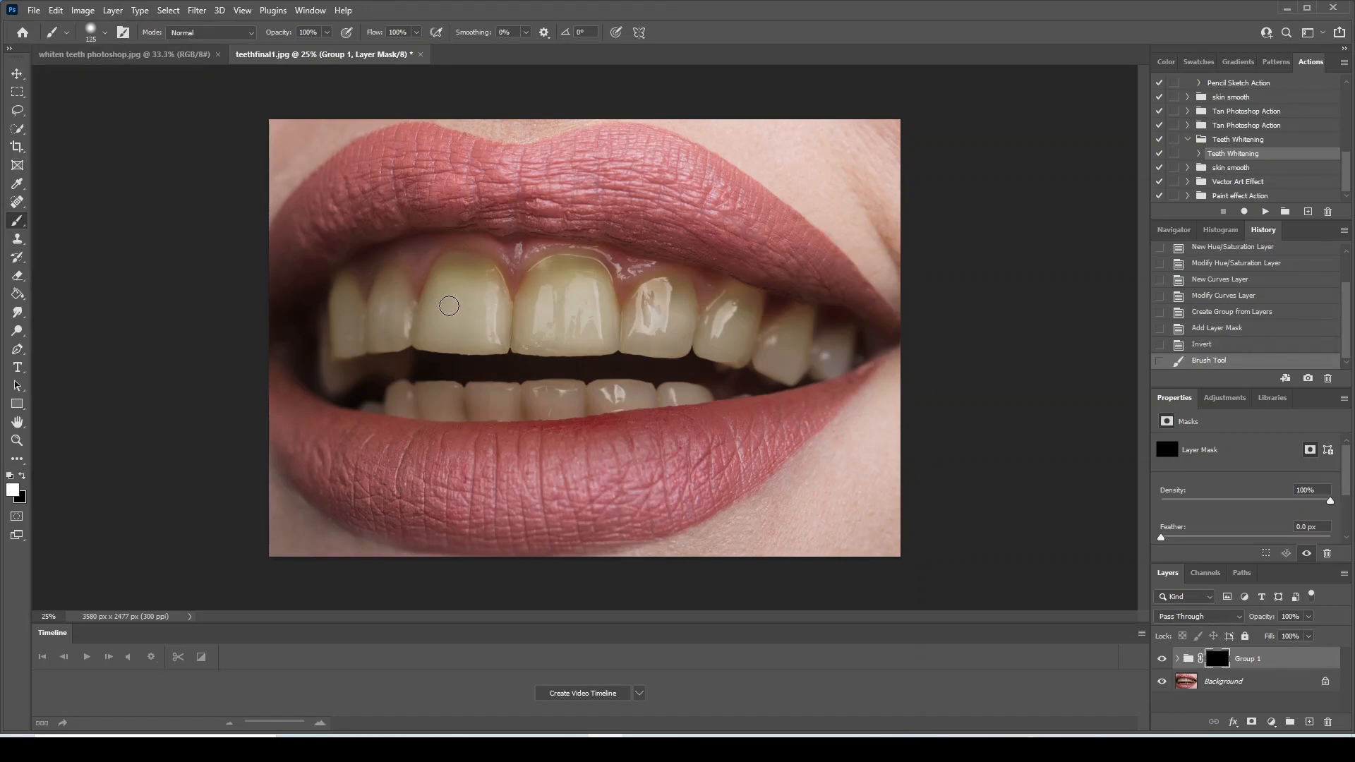
Paint white on Group 1's layer mask over the left central front tooth, undoing strokes that stray outside it.
{"action": "mouse_move", "coordinate": [443, 292]}
{"action": "left_mouse_down"}
{"action": "mouse_move", "coordinate": [439, 328]}
{"action": "mouse_move", "coordinate": [451, 290]}
{"action": "mouse_move", "coordinate": [455, 313]}
{"action": "mouse_move", "coordinate": [447, 286]}
{"action": "mouse_move", "coordinate": [467, 296]}
{"action": "mouse_move", "coordinate": [463, 327]}
{"action": "left_mouse_up"}
{"action": "mouse_move", "coordinate": [471, 279]}
{"action": "left_mouse_down"}
{"action": "mouse_move", "coordinate": [480, 328]}
{"action": "mouse_move", "coordinate": [475, 281]}
{"action": "mouse_move", "coordinate": [450, 271]}
{"action": "mouse_move", "coordinate": [439, 300]}
{"action": "mouse_move", "coordinate": [449, 266]}
{"action": "mouse_move", "coordinate": [486, 280]}
{"action": "mouse_move", "coordinate": [494, 335]}
{"action": "mouse_move", "coordinate": [482, 341]}
{"action": "mouse_move", "coordinate": [428, 338]}
{"action": "mouse_move", "coordinate": [425, 300]}
{"action": "left_mouse_up"}
{"action": "left_click", "coordinate": [504, 345]}
{"action": "key", "text": "ctrl+z"}
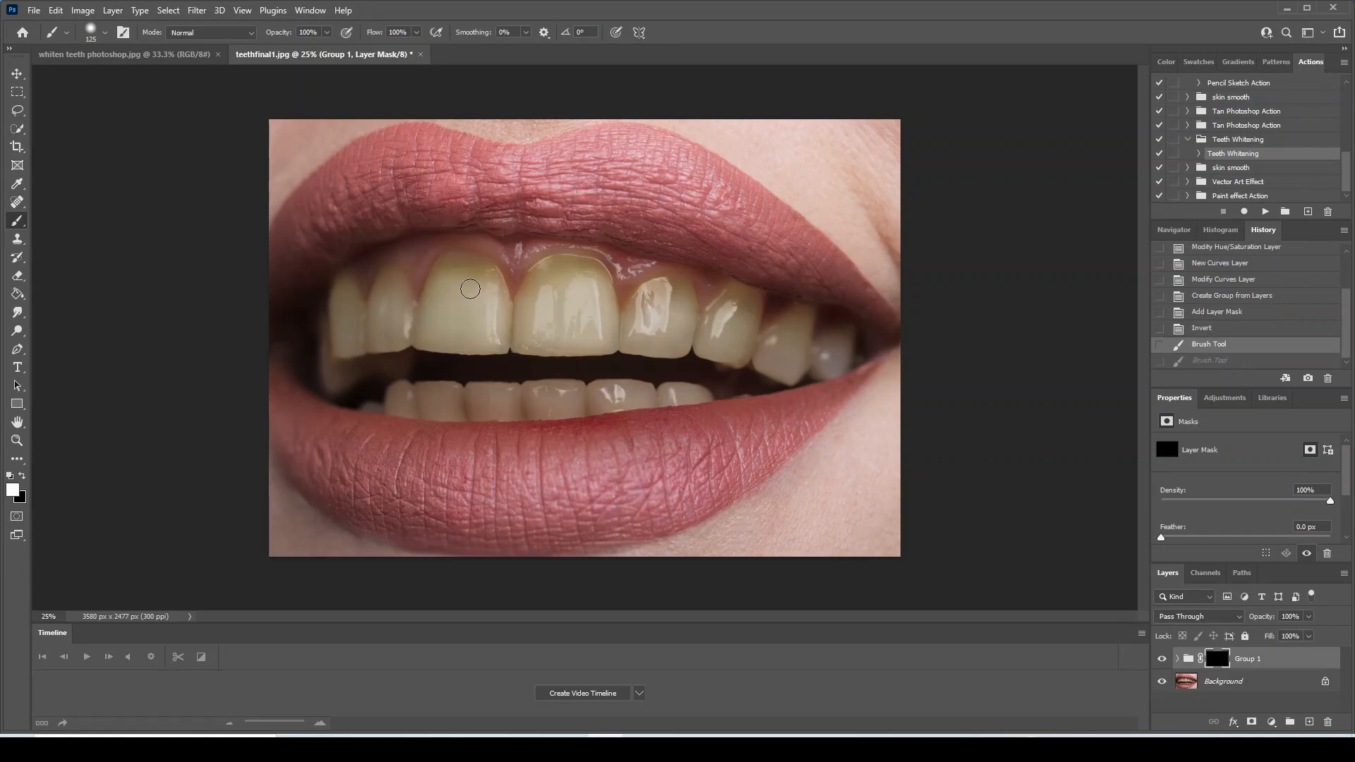
{"action": "mouse_move", "coordinate": [452, 273]}
{"action": "left_mouse_down"}
{"action": "mouse_move", "coordinate": [441, 321]}
{"action": "mouse_move", "coordinate": [451, 271]}
{"action": "mouse_move", "coordinate": [476, 310]}
{"action": "mouse_move", "coordinate": [453, 317]}
{"action": "left_mouse_up"}
{"action": "left_click_drag", "start_coordinate": [454, 269], "coordinate": [486, 330]}
{"action": "mouse_move", "coordinate": [487, 330]}
{"action": "left_mouse_down"}
{"action": "mouse_move", "coordinate": [484, 283]}
{"action": "mouse_move", "coordinate": [458, 266]}
{"action": "mouse_move", "coordinate": [432, 330]}
{"action": "mouse_move", "coordinate": [488, 334]}
{"action": "mouse_move", "coordinate": [427, 340]}
{"action": "mouse_move", "coordinate": [495, 342]}
{"action": "mouse_move", "coordinate": [487, 283]}
{"action": "mouse_move", "coordinate": [454, 261]}
{"action": "mouse_move", "coordinate": [441, 282]}
{"action": "mouse_move", "coordinate": [449, 267]}
{"action": "mouse_move", "coordinate": [449, 281]}
{"action": "mouse_move", "coordinate": [465, 274]}
{"action": "mouse_move", "coordinate": [444, 268]}
{"action": "mouse_move", "coordinate": [419, 340]}
{"action": "mouse_move", "coordinate": [502, 344]}
{"action": "mouse_move", "coordinate": [495, 296]}
{"action": "mouse_move", "coordinate": [469, 265]}
{"action": "mouse_move", "coordinate": [500, 308]}
{"action": "mouse_move", "coordinate": [490, 280]}
{"action": "mouse_move", "coordinate": [498, 334]}
{"action": "mouse_move", "coordinate": [542, 340]}
{"action": "mouse_move", "coordinate": [505, 324]}
{"action": "mouse_move", "coordinate": [550, 271]}
{"action": "left_mouse_up"}
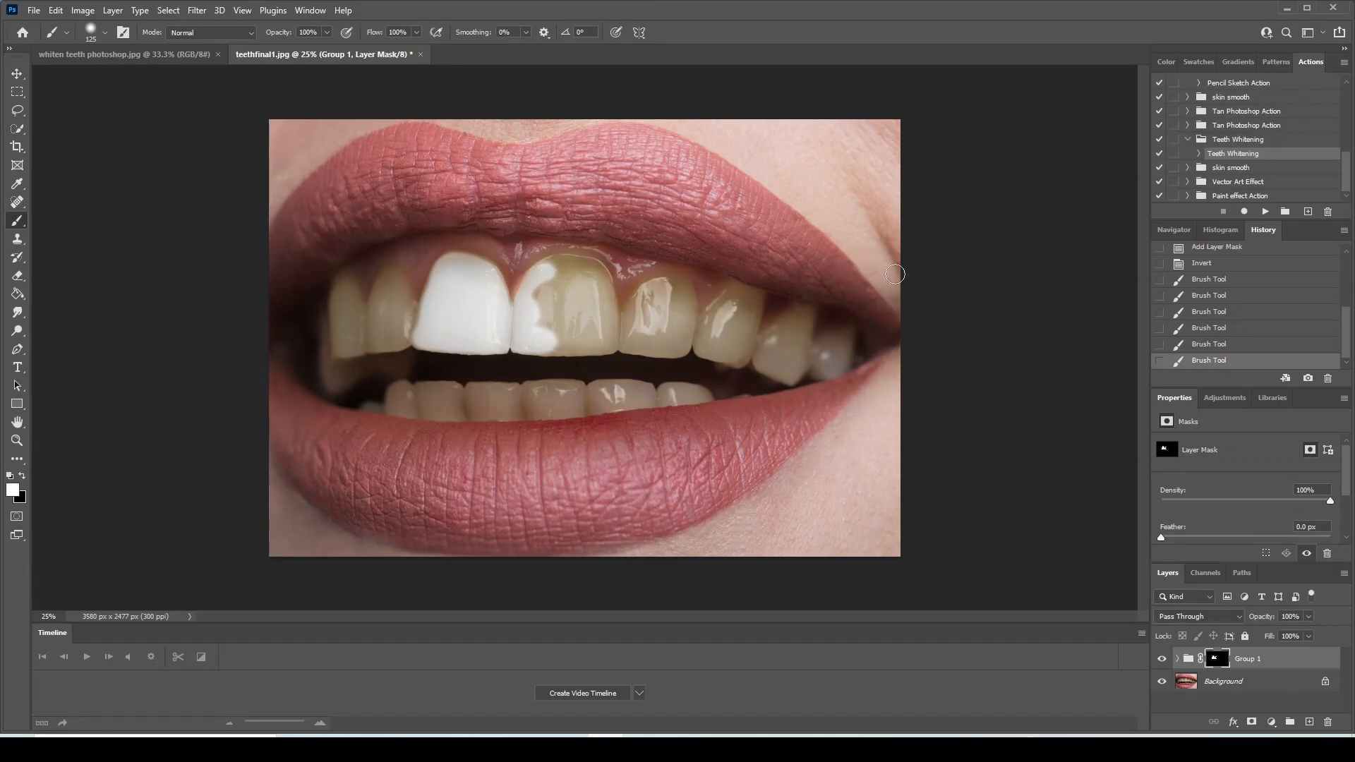
{"action": "key", "text": "ctrl+z"}
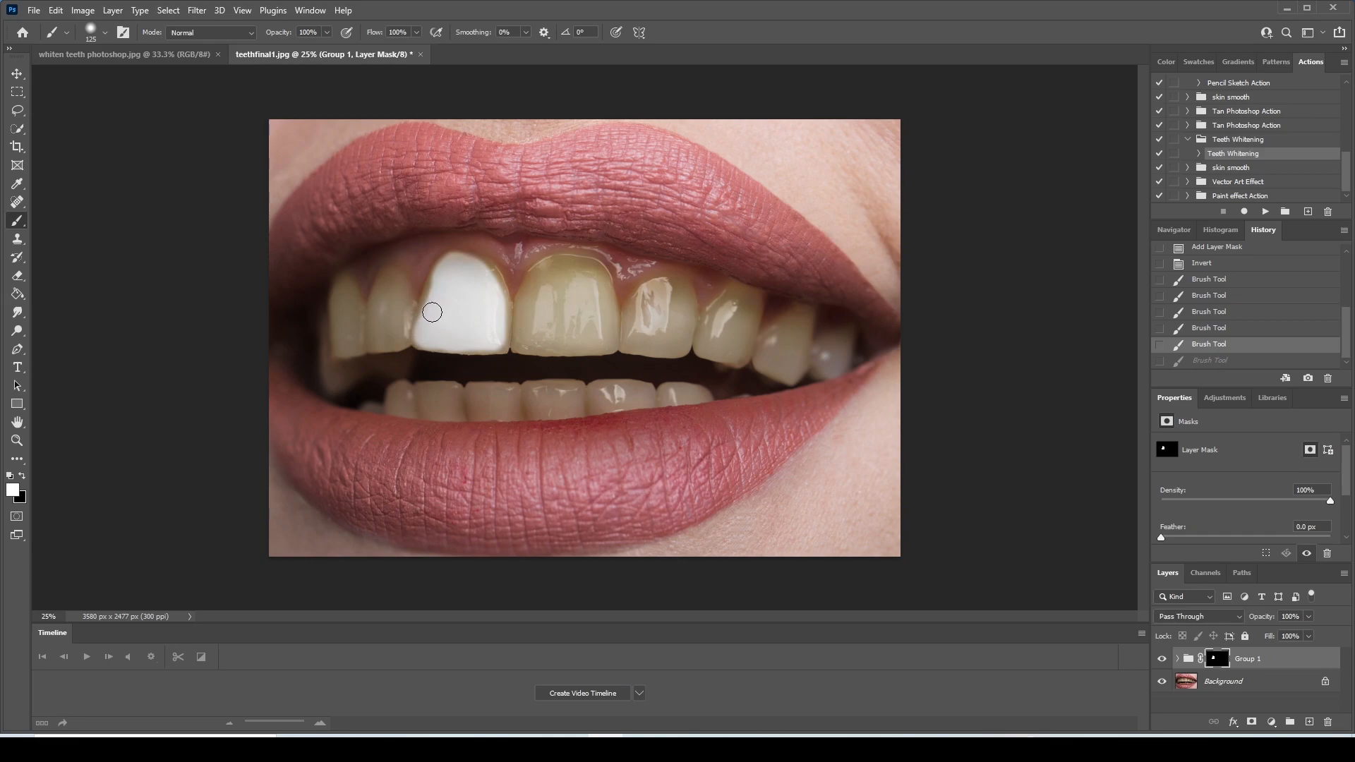
Finish whitening the two central upper teeth and paint the mask over the adjacent tooth on each side.
{"action": "mouse_move", "coordinate": [495, 290]}
{"action": "left_mouse_down"}
{"action": "mouse_move", "coordinate": [500, 347]}
{"action": "mouse_move", "coordinate": [421, 340]}
{"action": "mouse_move", "coordinate": [443, 276]}
{"action": "mouse_move", "coordinate": [484, 277]}
{"action": "mouse_move", "coordinate": [465, 263]}
{"action": "mouse_move", "coordinate": [515, 323]}
{"action": "mouse_move", "coordinate": [553, 270]}
{"action": "mouse_move", "coordinate": [592, 285]}
{"action": "mouse_move", "coordinate": [593, 300]}
{"action": "mouse_move", "coordinate": [551, 295]}
{"action": "mouse_move", "coordinate": [572, 285]}
{"action": "mouse_move", "coordinate": [518, 326]}
{"action": "mouse_move", "coordinate": [518, 347]}
{"action": "mouse_move", "coordinate": [569, 345]}
{"action": "mouse_move", "coordinate": [545, 343]}
{"action": "mouse_move", "coordinate": [574, 333]}
{"action": "mouse_move", "coordinate": [532, 317]}
{"action": "mouse_move", "coordinate": [604, 294]}
{"action": "mouse_move", "coordinate": [546, 276]}
{"action": "mouse_move", "coordinate": [556, 266]}
{"action": "mouse_move", "coordinate": [596, 277]}
{"action": "mouse_move", "coordinate": [605, 342]}
{"action": "mouse_move", "coordinate": [574, 344]}
{"action": "mouse_move", "coordinate": [574, 327]}
{"action": "mouse_move", "coordinate": [598, 334]}
{"action": "mouse_move", "coordinate": [557, 266]}
{"action": "mouse_move", "coordinate": [526, 302]}
{"action": "mouse_move", "coordinate": [525, 341]}
{"action": "mouse_move", "coordinate": [606, 343]}
{"action": "mouse_move", "coordinate": [599, 294]}
{"action": "mouse_move", "coordinate": [633, 331]}
{"action": "left_mouse_up"}
{"action": "mouse_move", "coordinate": [580, 274]}
{"action": "left_mouse_down"}
{"action": "mouse_move", "coordinate": [573, 326]}
{"action": "mouse_move", "coordinate": [553, 331]}
{"action": "mouse_move", "coordinate": [608, 340]}
{"action": "mouse_move", "coordinate": [651, 289]}
{"action": "mouse_move", "coordinate": [631, 315]}
{"action": "mouse_move", "coordinate": [670, 284]}
{"action": "mouse_move", "coordinate": [681, 302]}
{"action": "mouse_move", "coordinate": [674, 291]}
{"action": "left_mouse_up"}
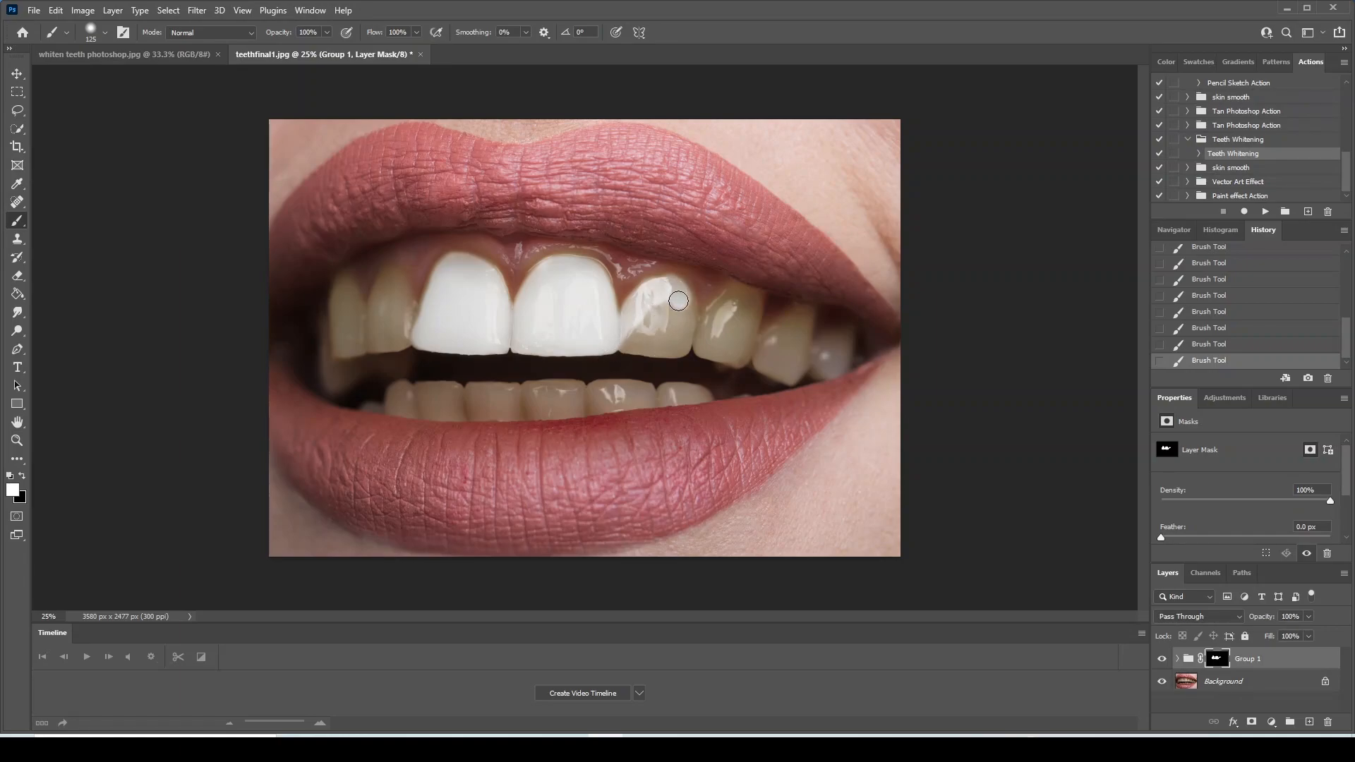
{"action": "mouse_move", "coordinate": [679, 292]}
{"action": "left_mouse_down"}
{"action": "mouse_move", "coordinate": [677, 348]}
{"action": "mouse_move", "coordinate": [620, 344]}
{"action": "mouse_move", "coordinate": [651, 316]}
{"action": "mouse_move", "coordinate": [637, 335]}
{"action": "mouse_move", "coordinate": [671, 337]}
{"action": "mouse_move", "coordinate": [668, 314]}
{"action": "mouse_move", "coordinate": [652, 318]}
{"action": "mouse_move", "coordinate": [671, 322]}
{"action": "mouse_move", "coordinate": [652, 301]}
{"action": "mouse_move", "coordinate": [672, 297]}
{"action": "mouse_move", "coordinate": [661, 285]}
{"action": "mouse_move", "coordinate": [629, 323]}
{"action": "mouse_move", "coordinate": [672, 284]}
{"action": "mouse_move", "coordinate": [686, 316]}
{"action": "mouse_move", "coordinate": [676, 345]}
{"action": "mouse_move", "coordinate": [663, 313]}
{"action": "left_mouse_up"}
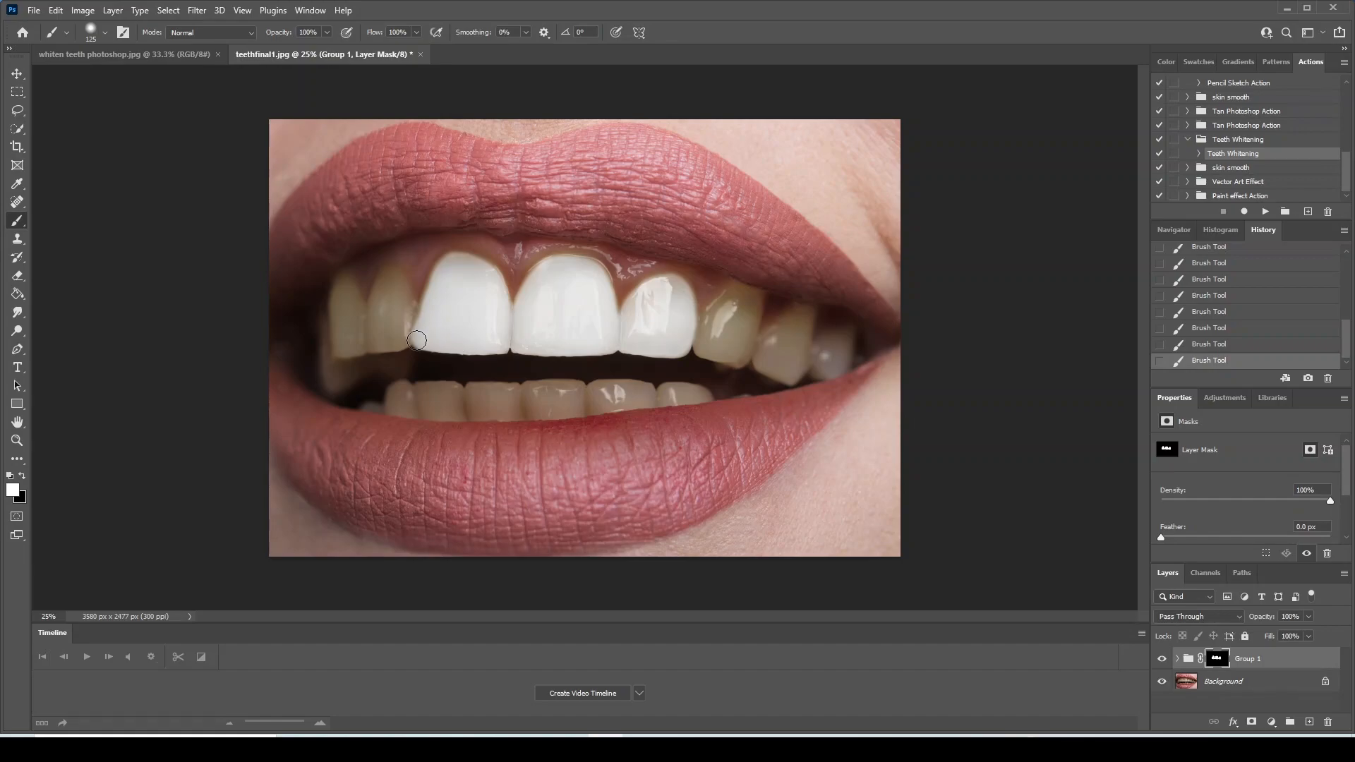
{"action": "mouse_move", "coordinate": [410, 331]}
{"action": "left_mouse_down"}
{"action": "mouse_move", "coordinate": [401, 294]}
{"action": "mouse_move", "coordinate": [405, 321]}
{"action": "mouse_move", "coordinate": [400, 290]}
{"action": "mouse_move", "coordinate": [380, 294]}
{"action": "mouse_move", "coordinate": [378, 333]}
{"action": "mouse_move", "coordinate": [388, 280]}
{"action": "mouse_move", "coordinate": [396, 295]}
{"action": "mouse_move", "coordinate": [391, 283]}
{"action": "mouse_move", "coordinate": [369, 345]}
{"action": "mouse_move", "coordinate": [398, 319]}
{"action": "left_mouse_up"}
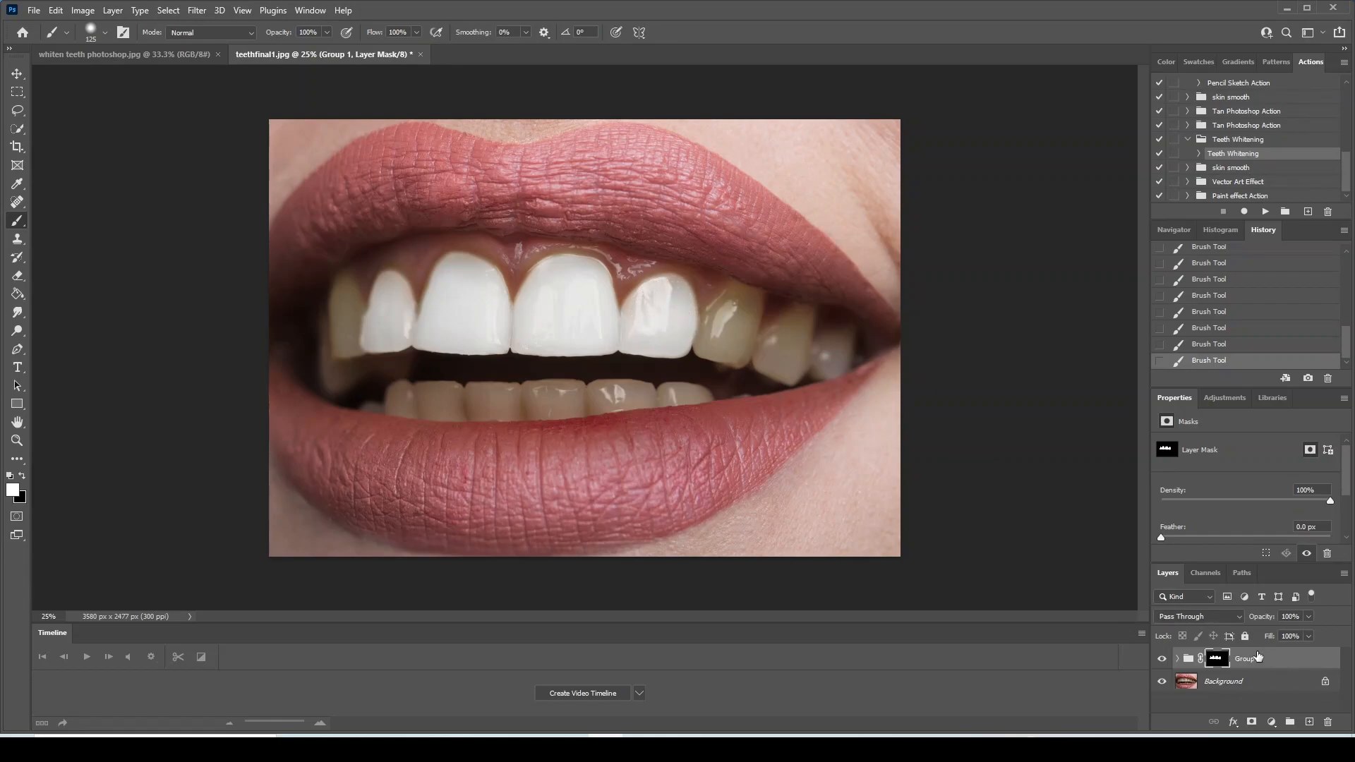
Lower the opacity of Group 1 to 67%.
{"action": "left_click", "coordinate": [1307, 617]}
{"action": "left_click_drag", "start_coordinate": [1308, 632], "coordinate": [1296, 632]}
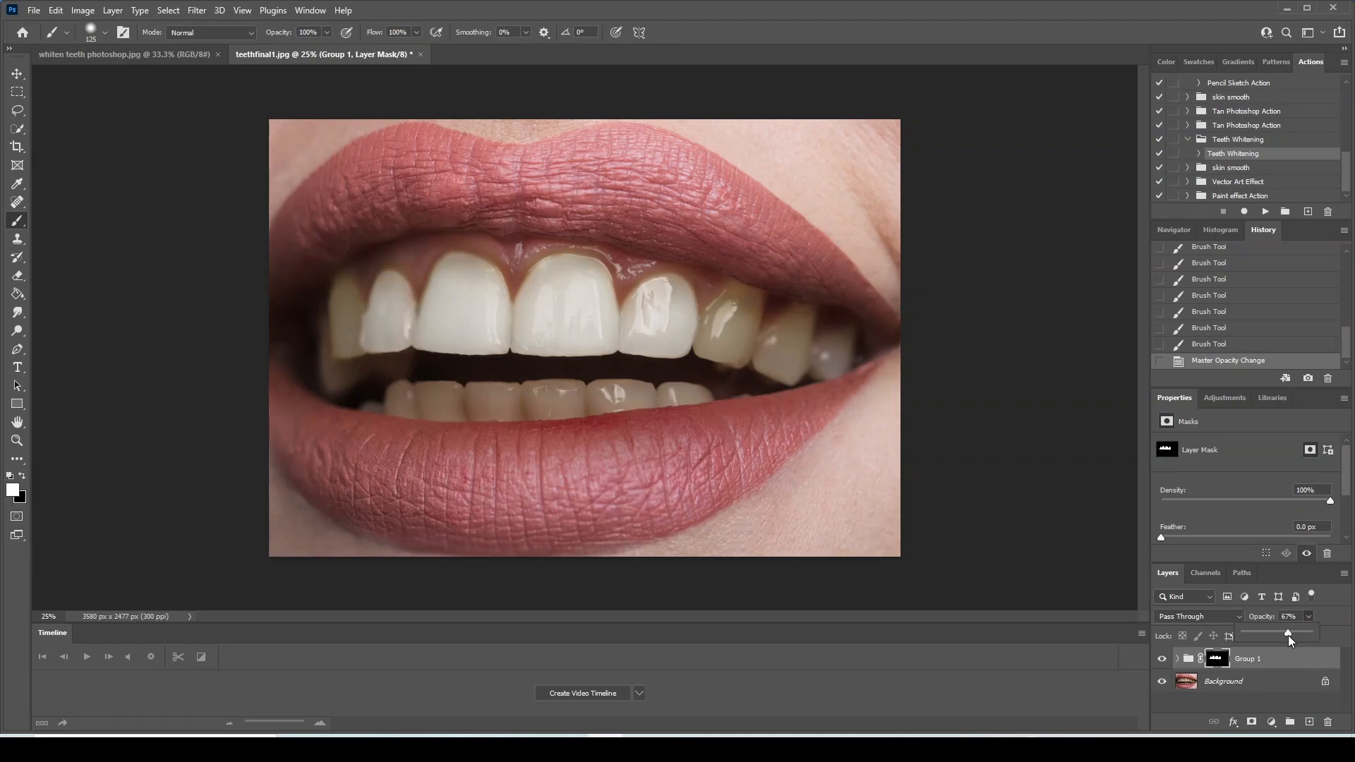
Paint Group 1's layer mask over the outer upper teeth on both sides and touch up the two central teeth.
{"action": "left_click", "coordinate": [1221, 659]}
{"action": "mouse_move", "coordinate": [689, 328]}
{"action": "left_mouse_down"}
{"action": "mouse_move", "coordinate": [746, 297]}
{"action": "mouse_move", "coordinate": [738, 356]}
{"action": "mouse_move", "coordinate": [694, 339]}
{"action": "mouse_move", "coordinate": [710, 326]}
{"action": "mouse_move", "coordinate": [719, 347]}
{"action": "mouse_move", "coordinate": [737, 321]}
{"action": "mouse_move", "coordinate": [733, 292]}
{"action": "mouse_move", "coordinate": [760, 301]}
{"action": "mouse_move", "coordinate": [732, 356]}
{"action": "mouse_move", "coordinate": [765, 358]}
{"action": "mouse_move", "coordinate": [762, 343]}
{"action": "mouse_move", "coordinate": [807, 316]}
{"action": "mouse_move", "coordinate": [792, 376]}
{"action": "mouse_move", "coordinate": [759, 358]}
{"action": "mouse_move", "coordinate": [785, 335]}
{"action": "mouse_move", "coordinate": [781, 358]}
{"action": "mouse_move", "coordinate": [795, 336]}
{"action": "mouse_move", "coordinate": [785, 364]}
{"action": "mouse_move", "coordinate": [795, 318]}
{"action": "mouse_move", "coordinate": [765, 358]}
{"action": "mouse_move", "coordinate": [802, 369]}
{"action": "left_mouse_up"}
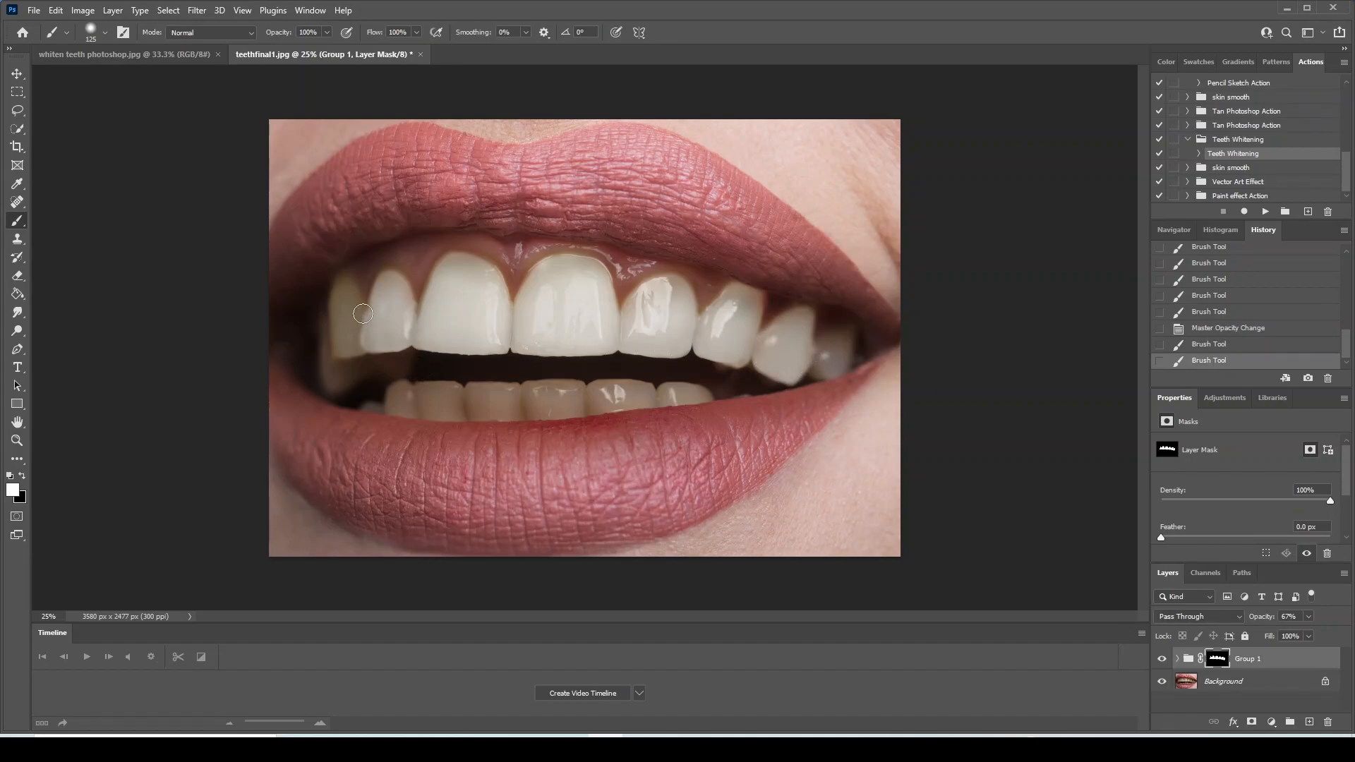
{"action": "mouse_move", "coordinate": [349, 291]}
{"action": "left_mouse_down"}
{"action": "mouse_move", "coordinate": [344, 350]}
{"action": "mouse_move", "coordinate": [357, 351]}
{"action": "mouse_move", "coordinate": [353, 316]}
{"action": "mouse_move", "coordinate": [339, 348]}
{"action": "mouse_move", "coordinate": [353, 297]}
{"action": "mouse_move", "coordinate": [341, 287]}
{"action": "mouse_move", "coordinate": [346, 318]}
{"action": "left_mouse_up"}
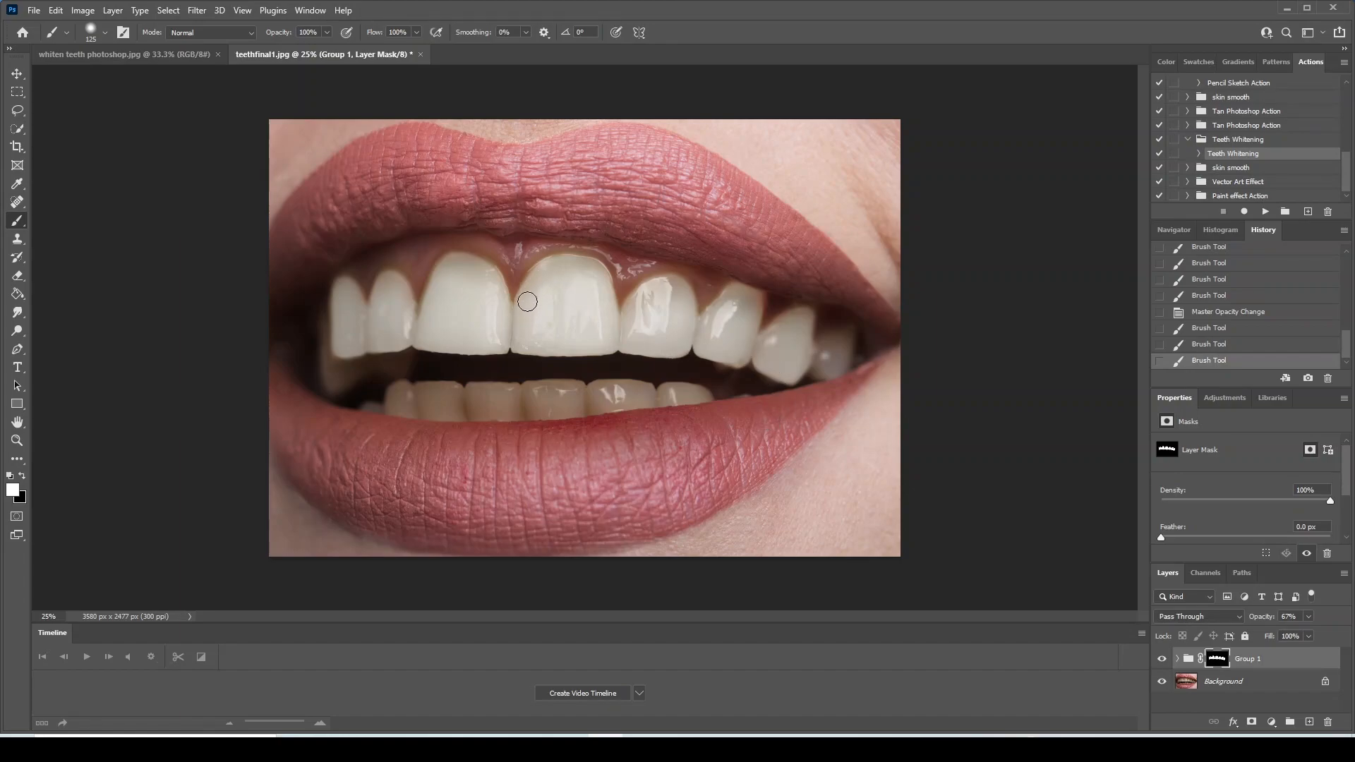
{"action": "left_click_drag", "start_coordinate": [581, 268], "coordinate": [599, 332]}
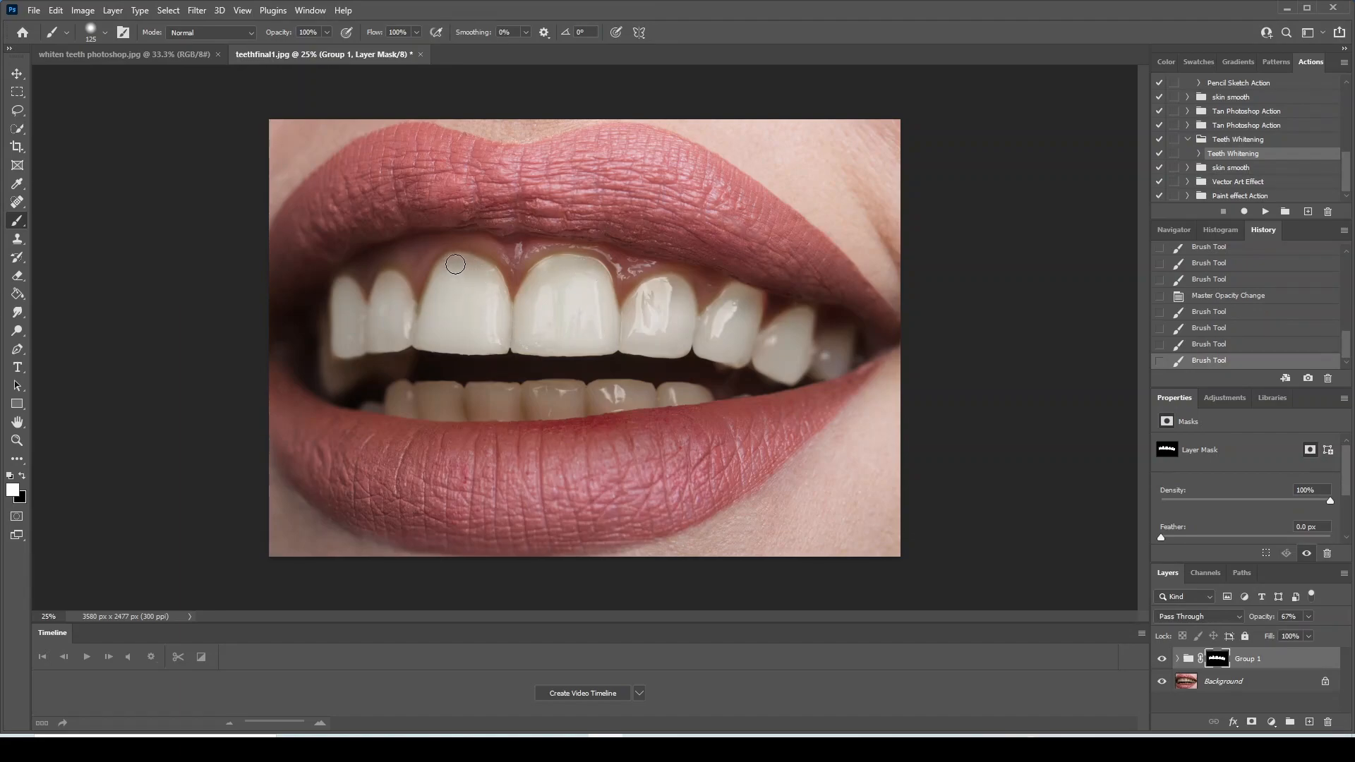
{"action": "mouse_move", "coordinate": [492, 278]}
{"action": "left_mouse_down"}
{"action": "mouse_move", "coordinate": [493, 333]}
{"action": "mouse_move", "coordinate": [418, 337]}
{"action": "left_mouse_up"}
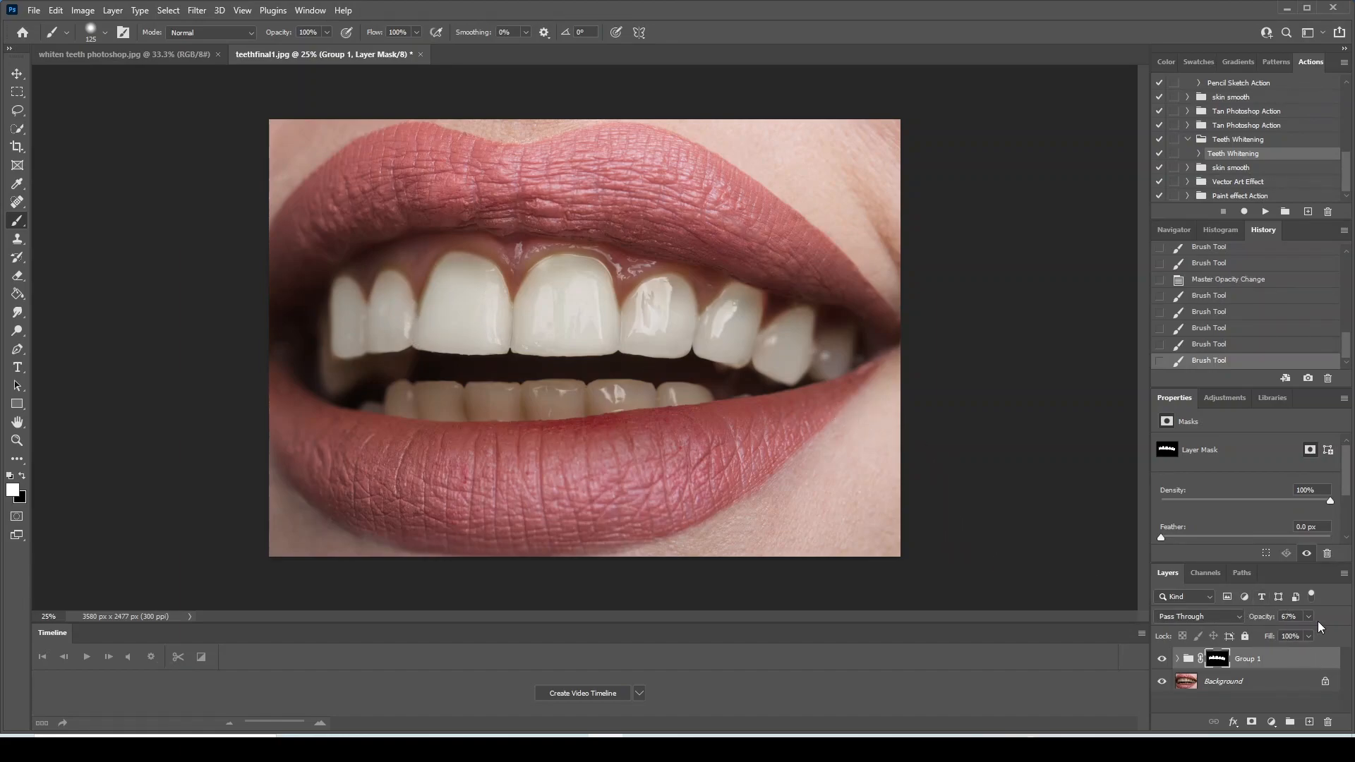
Set the opacity of Group 1 to 79% and make the group itself active instead of its mask.
{"action": "left_click_drag", "start_coordinate": [1316, 634], "coordinate": [1316, 634]}
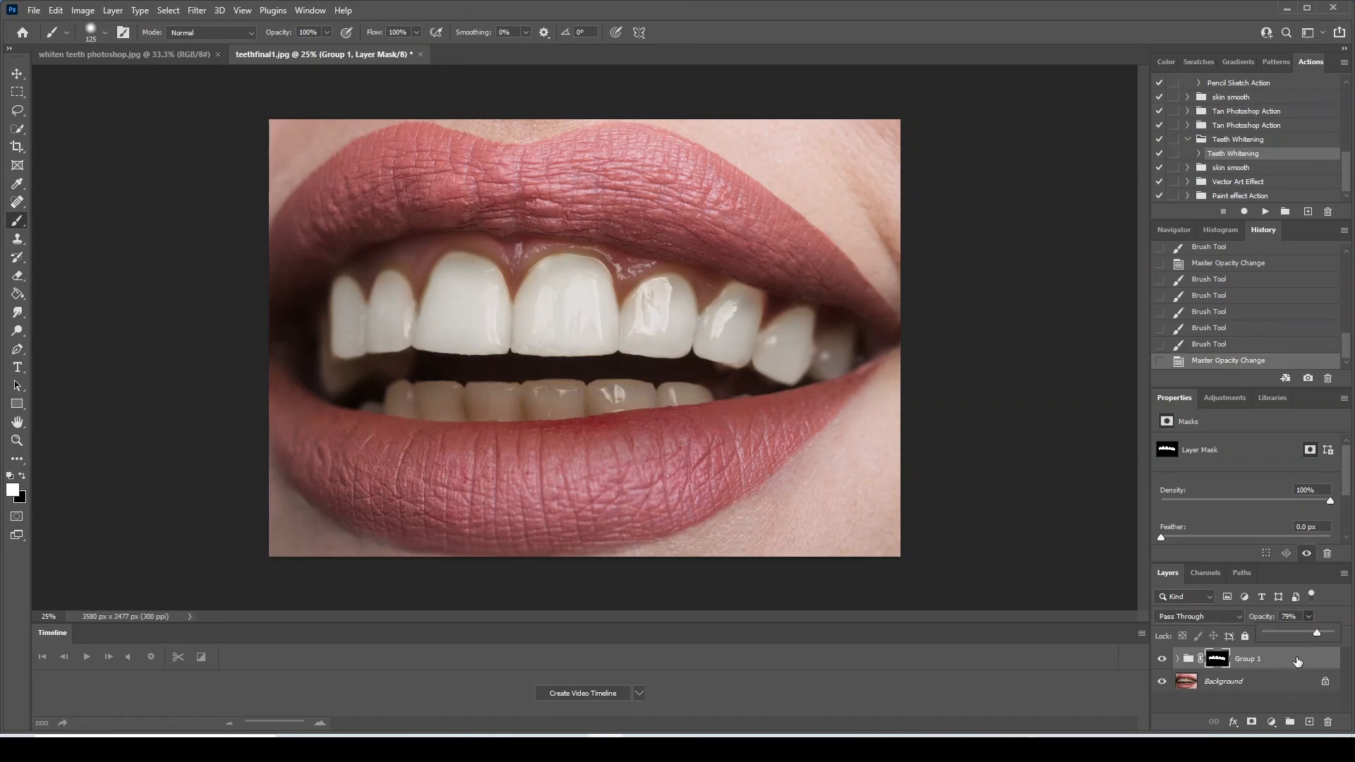
{"action": "left_click", "coordinate": [1300, 660]}
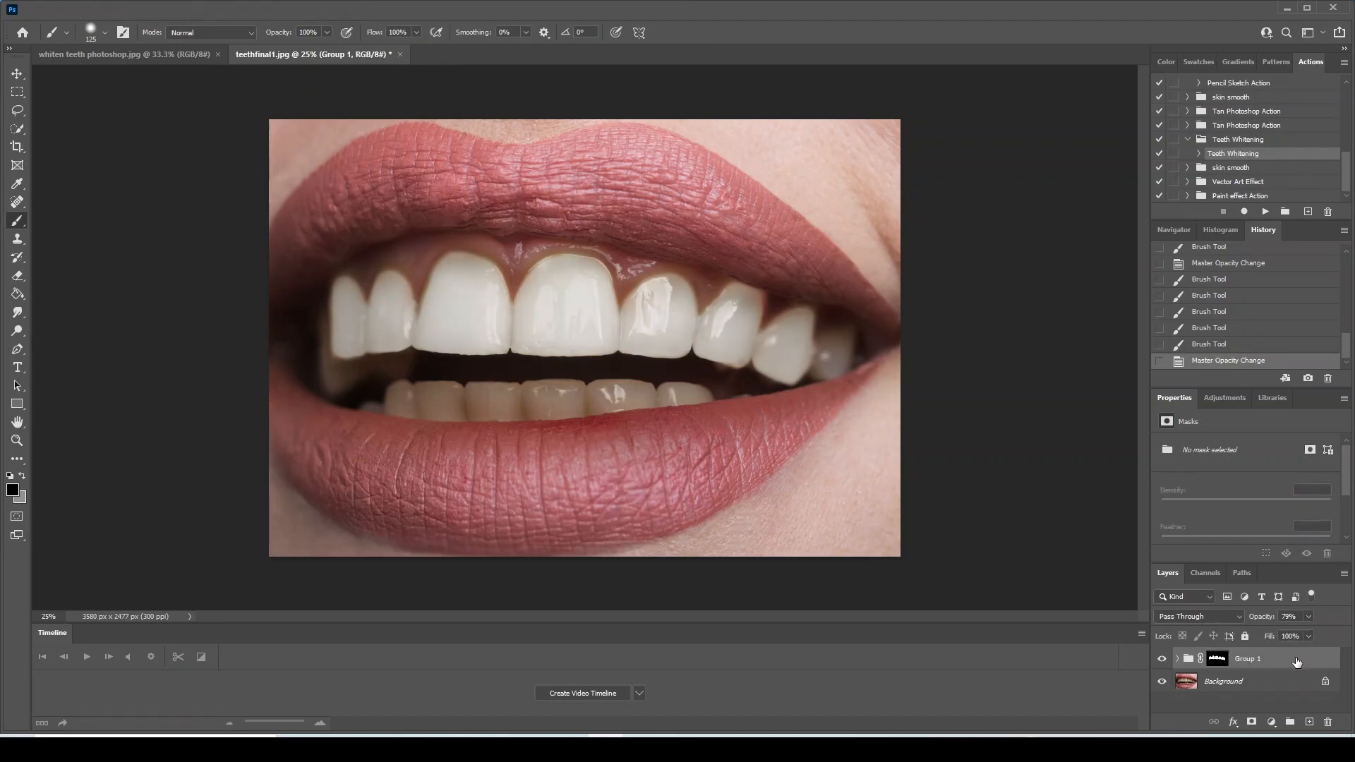
Compare the whitened teeth in teethfinal1.jpg with the before-and-after image in whiten teeth photoshop.jpg.
{"action": "left_click", "coordinate": [107, 53]}
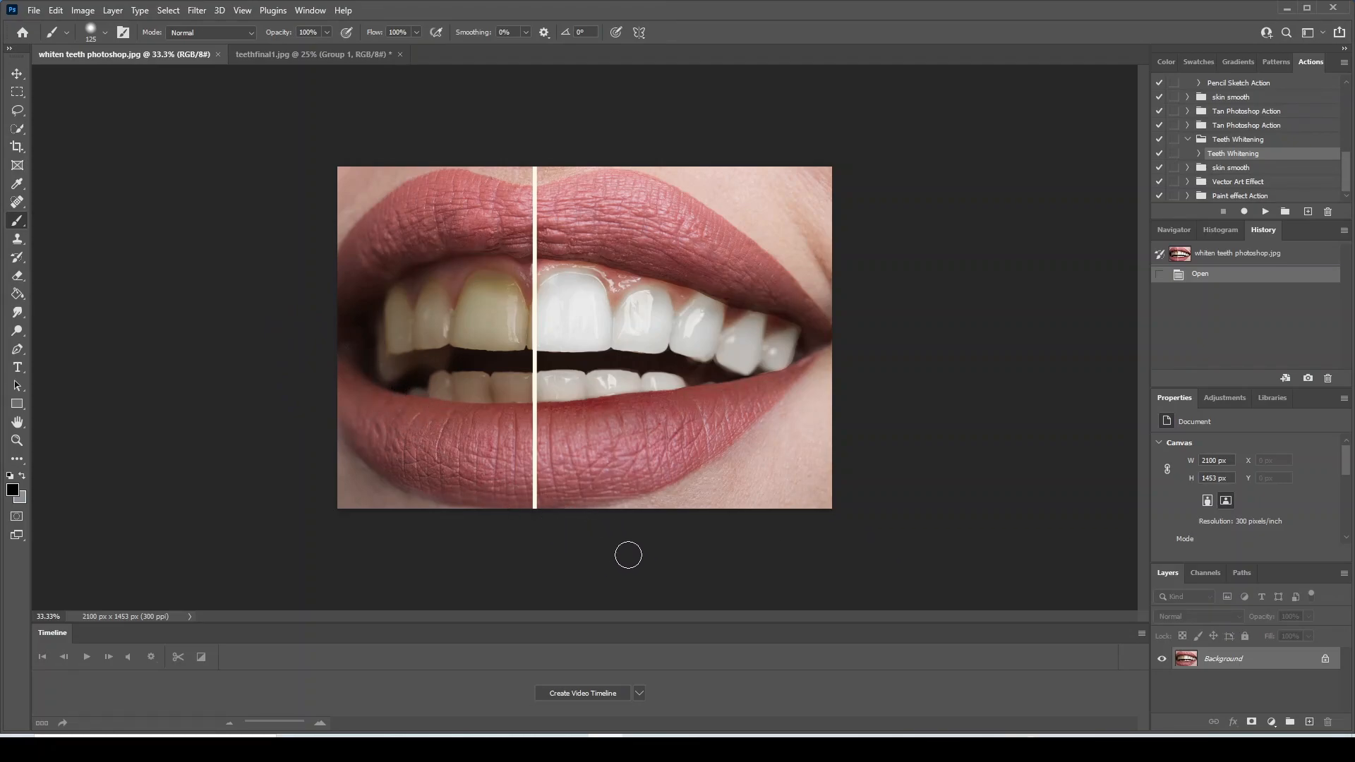
{"action": "left_click", "coordinate": [313, 54]}
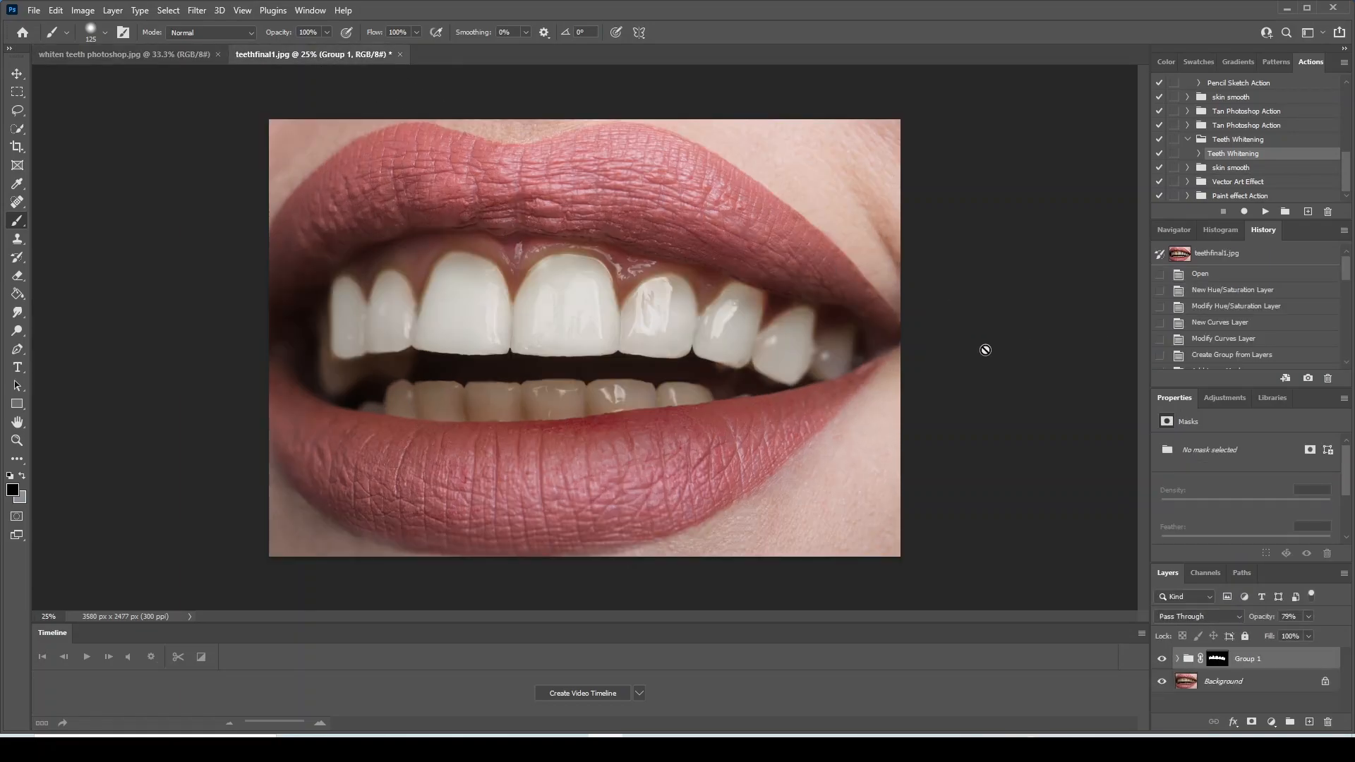
{"action": "left_click", "coordinate": [151, 54]}
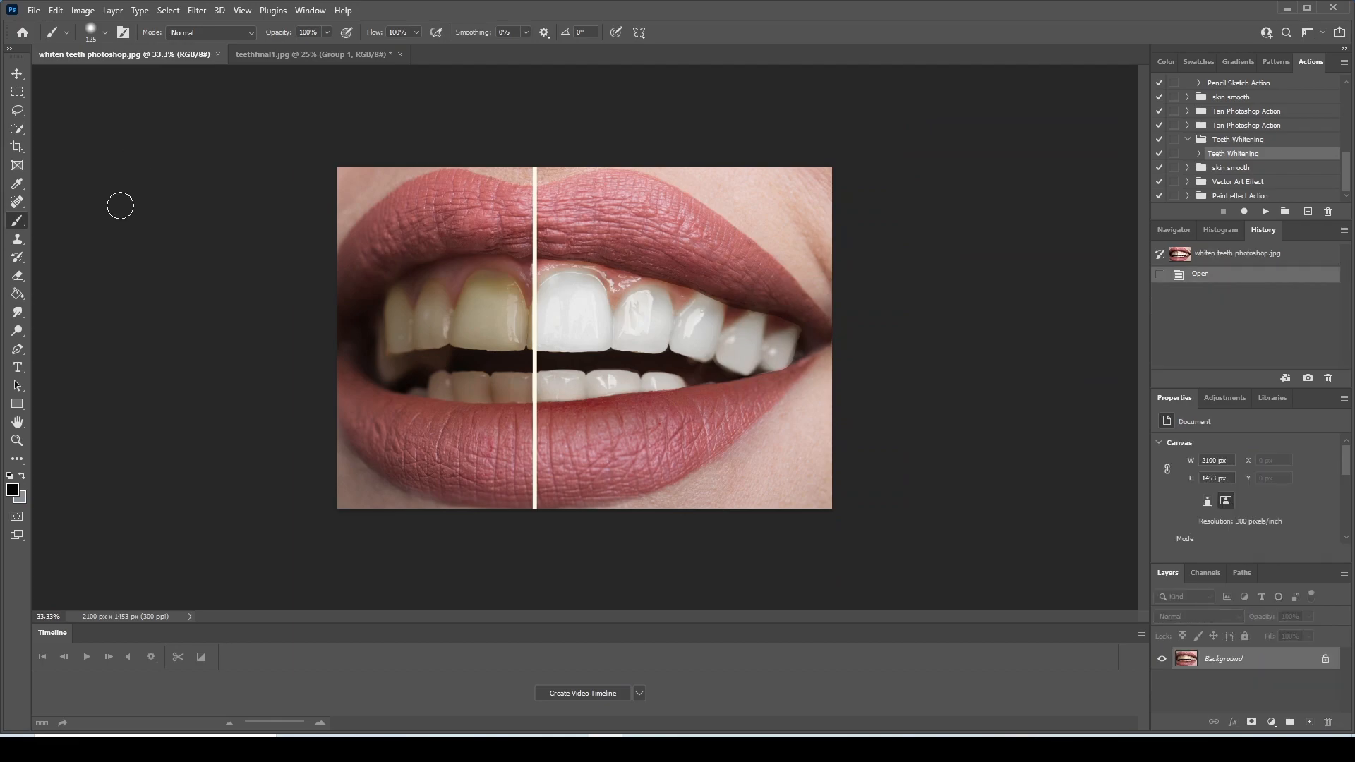